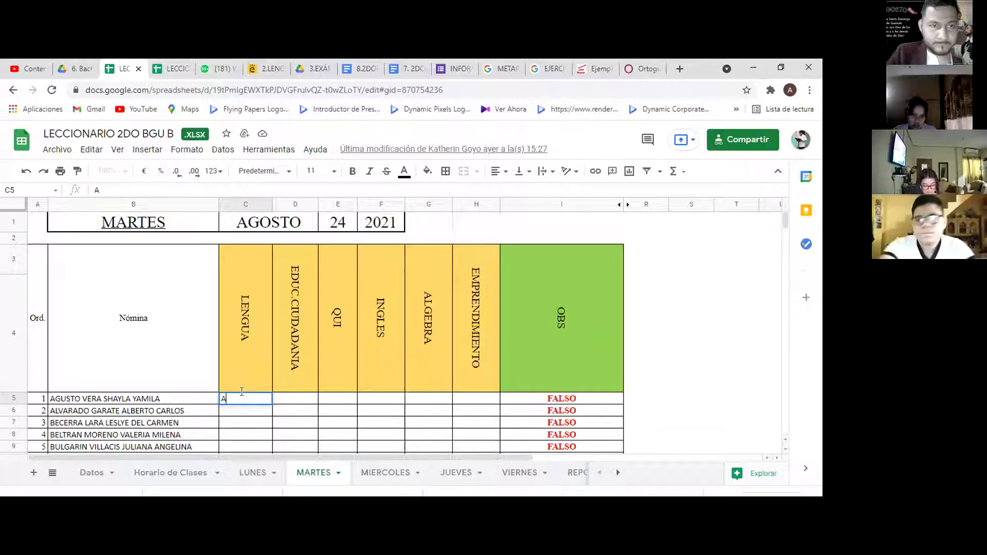
# Enter A for students 2 to 5 (C6 to C9) in the LENGUA column of the MARTES sheet.
pyautogui.moveTo(129, 227)
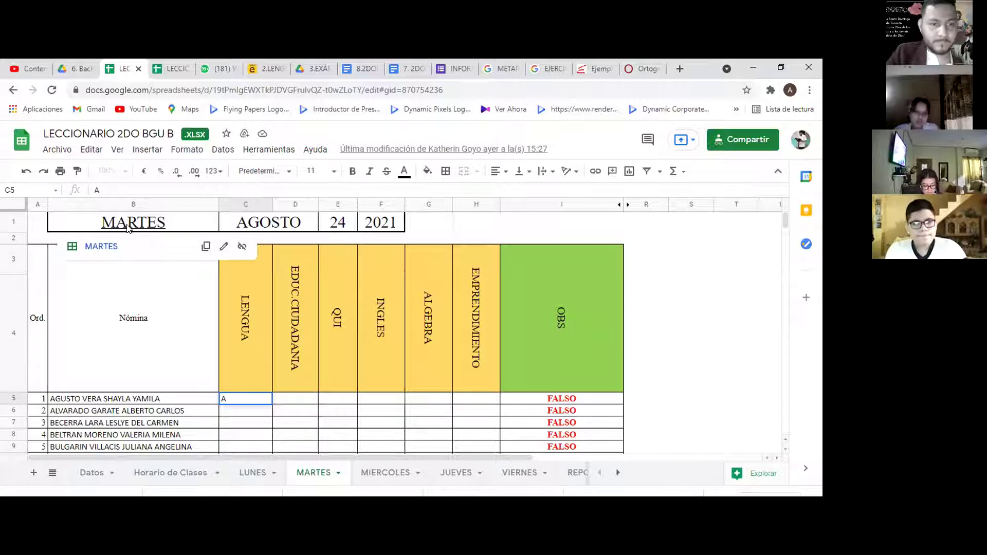
pyautogui.click(234, 408)
pyautogui.write('A')
pyautogui.press('Return')
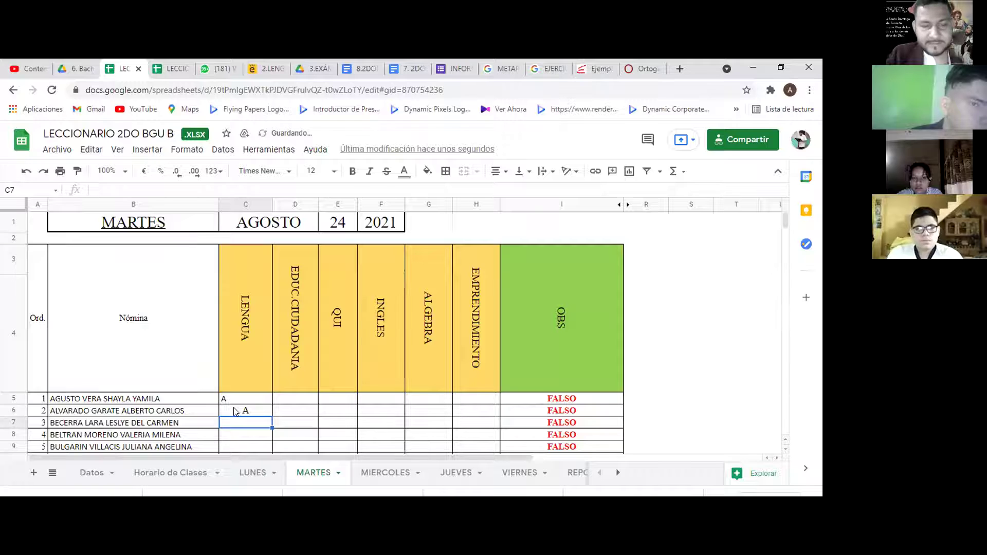
pyautogui.write('A')
pyautogui.press('Return')
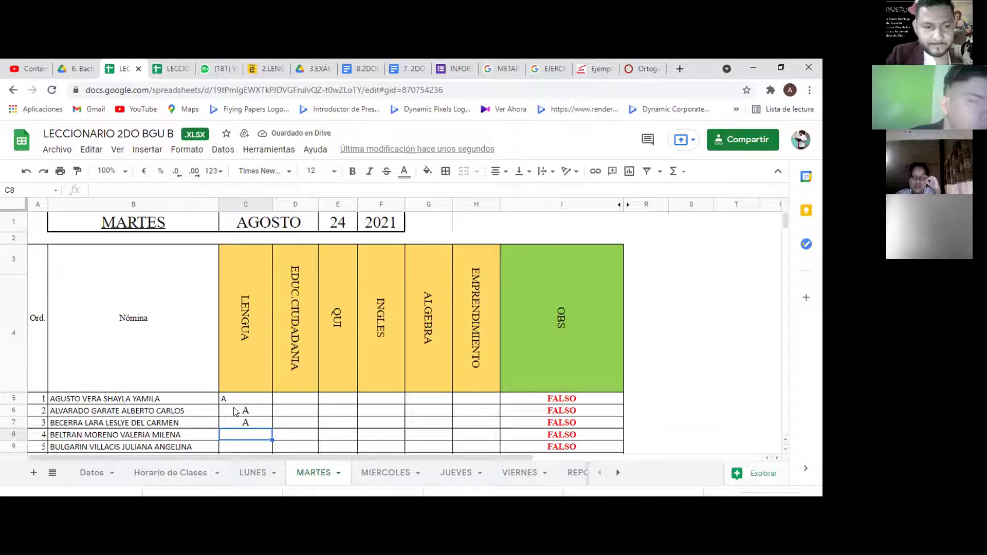
pyautogui.write('A')
pyautogui.press('Return')
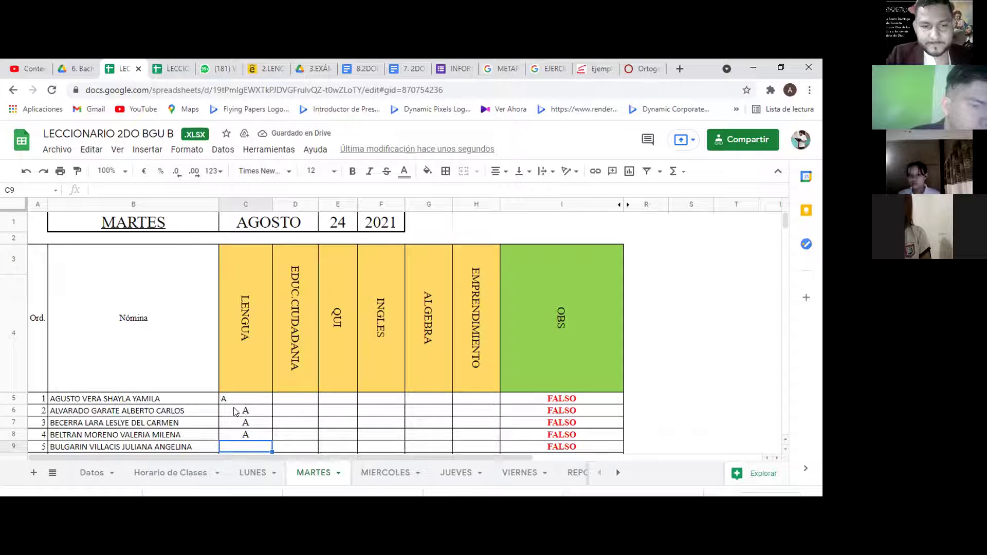
pyautogui.write('A')
pyautogui.press('Return')
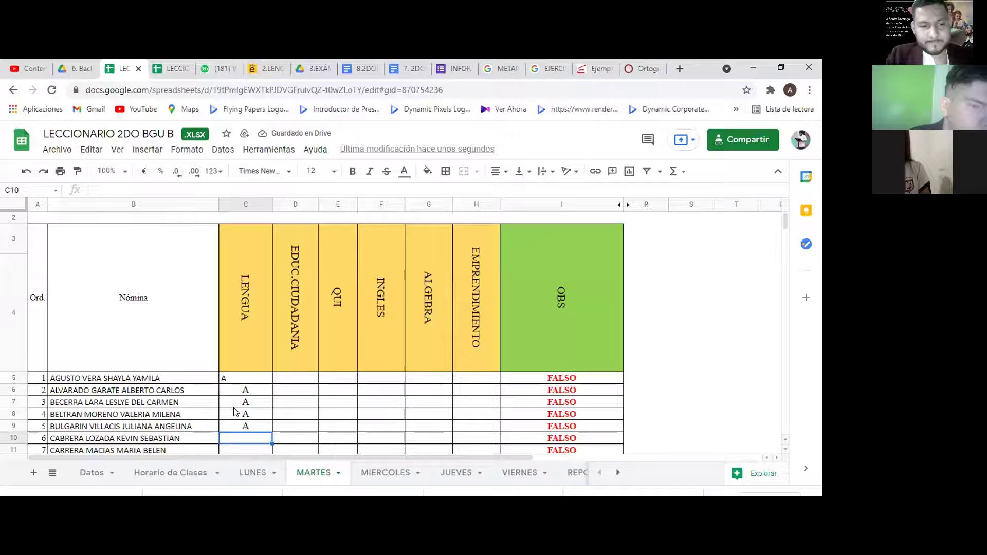
# Enter A in the LENGUA column for students 6 to 10, cells C10 to C14.
pyautogui.write('A')
pyautogui.press('Return')
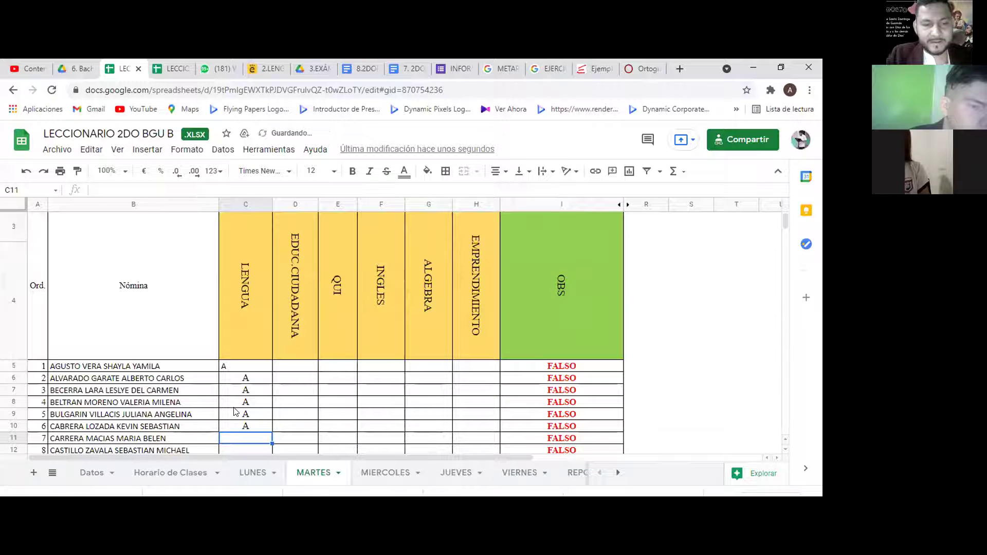
pyautogui.write('A')
pyautogui.press('Return')
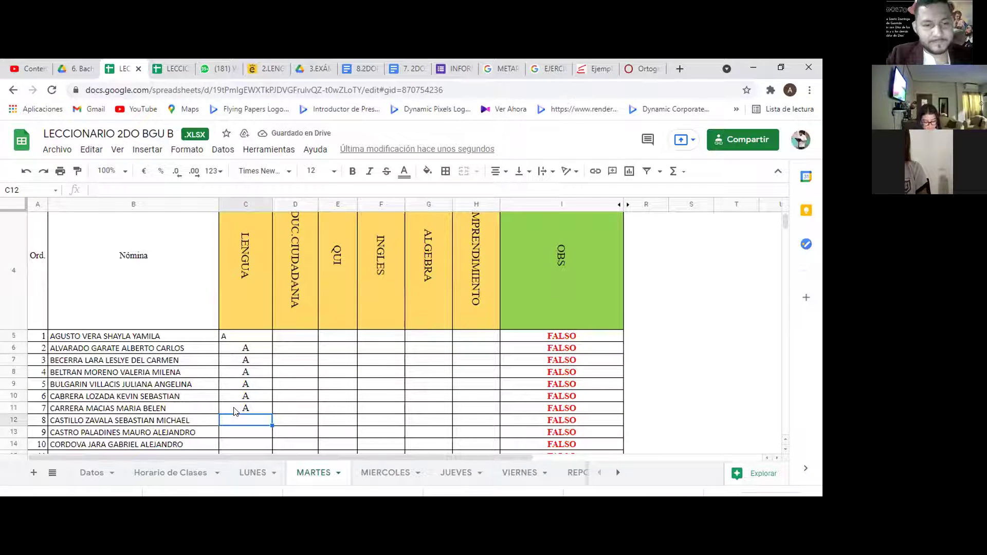
pyautogui.write('A')
pyautogui.press('Return')
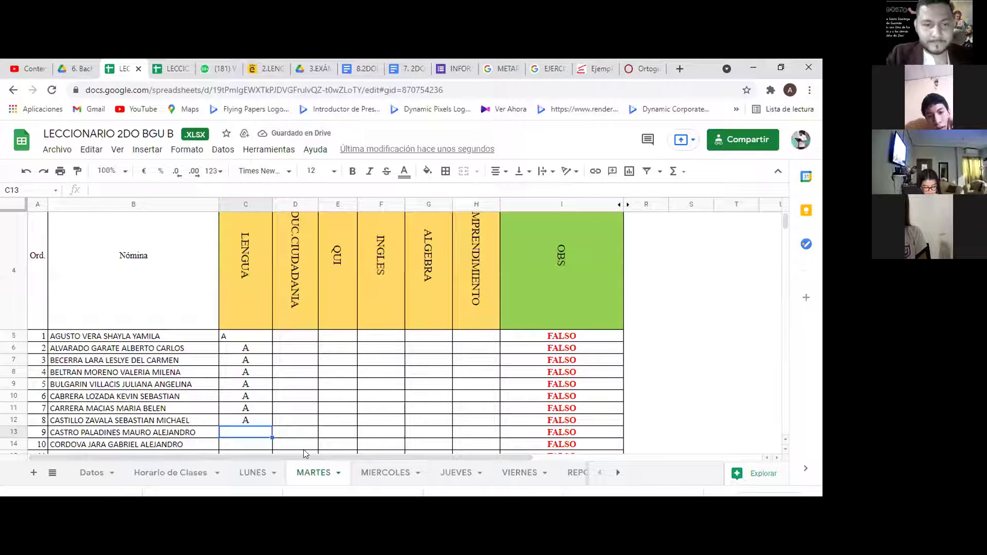
pyautogui.write('A')
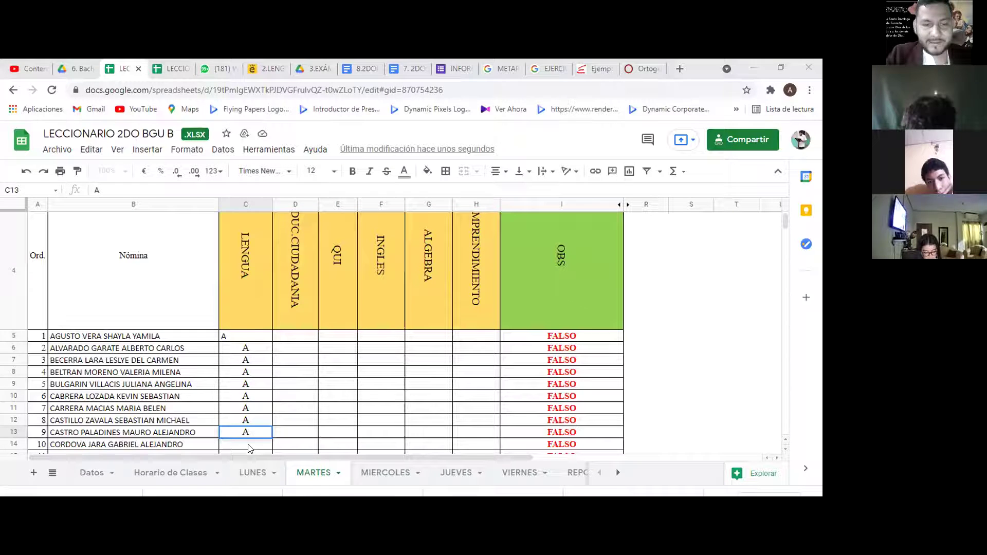
pyautogui.press('Return')
pyautogui.write('A')
pyautogui.press('Return')
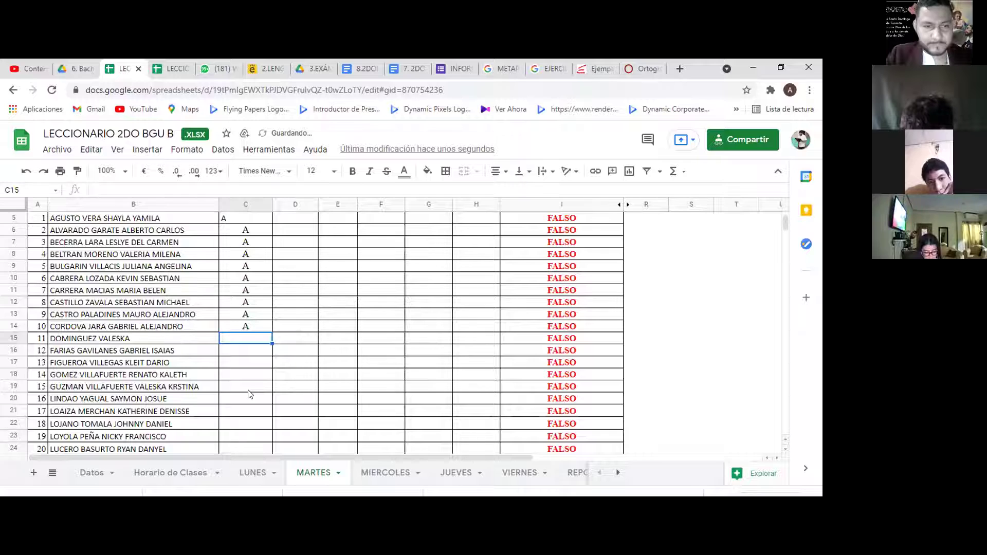
# Enter A in the LENGUA column for students 11 to 15, cells C15 to C19.
pyautogui.doubleClick(247, 338)
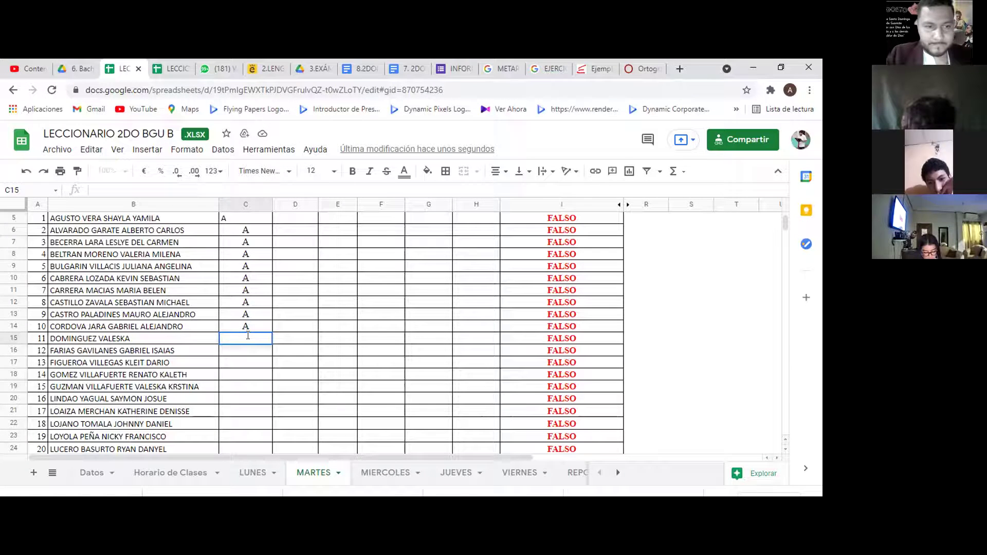
pyautogui.write('A')
pyautogui.press('Return')
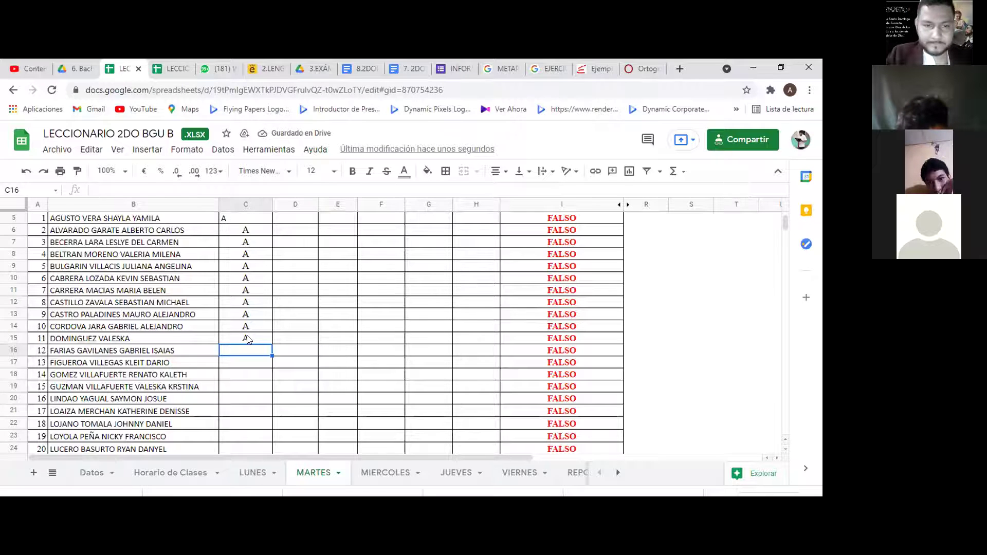
pyautogui.write('A')
pyautogui.press('Return')
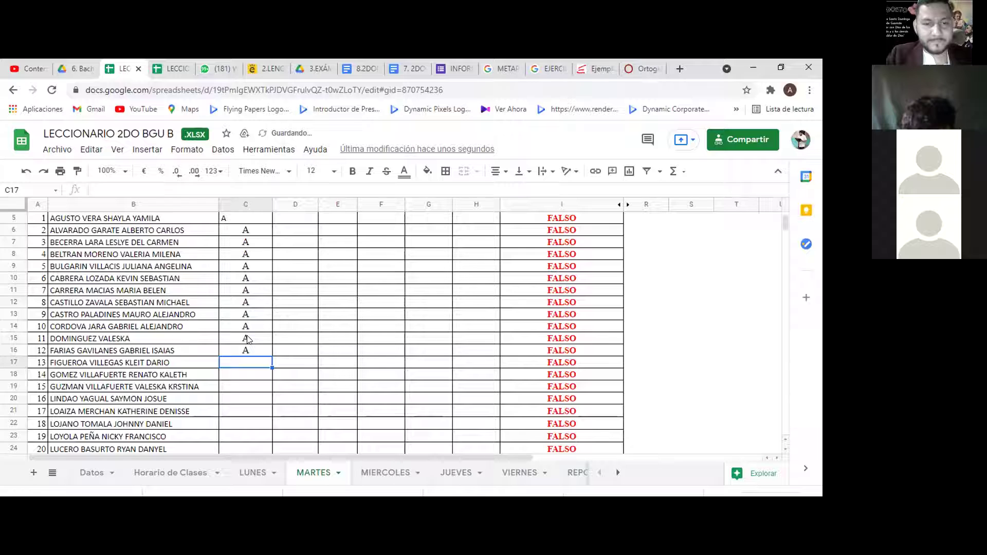
pyautogui.write('A')
pyautogui.press('Return')
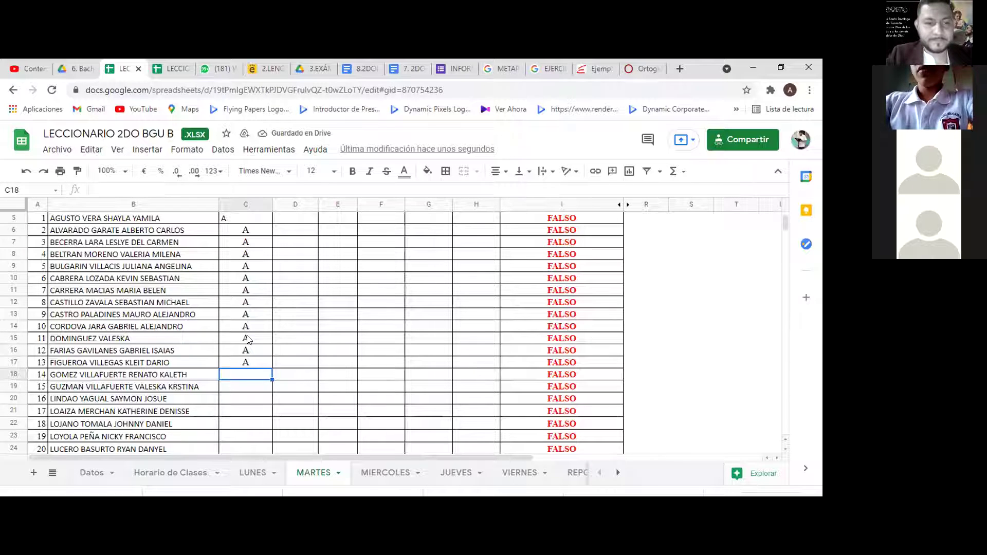
pyautogui.write('A')
pyautogui.press('Return')
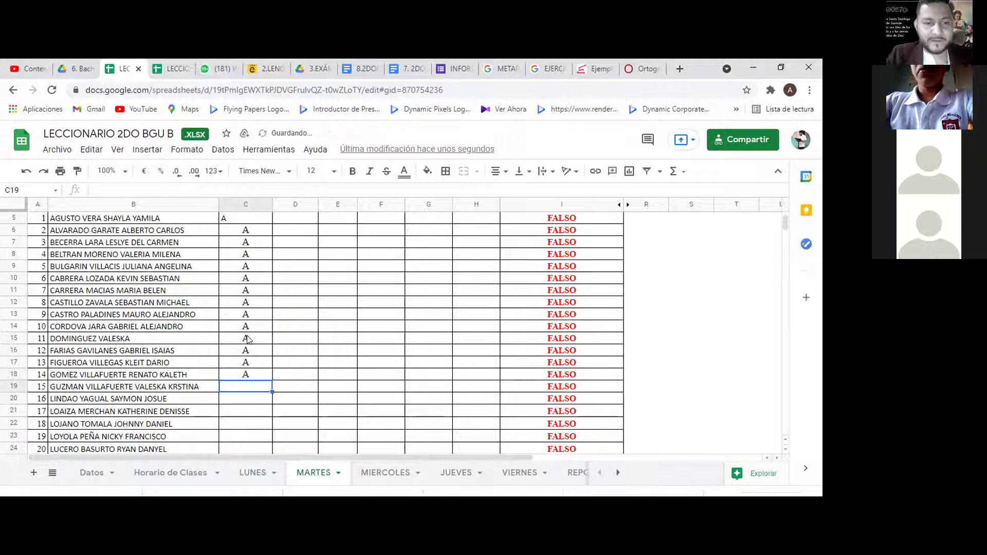
pyautogui.write('A')
pyautogui.press('Return')
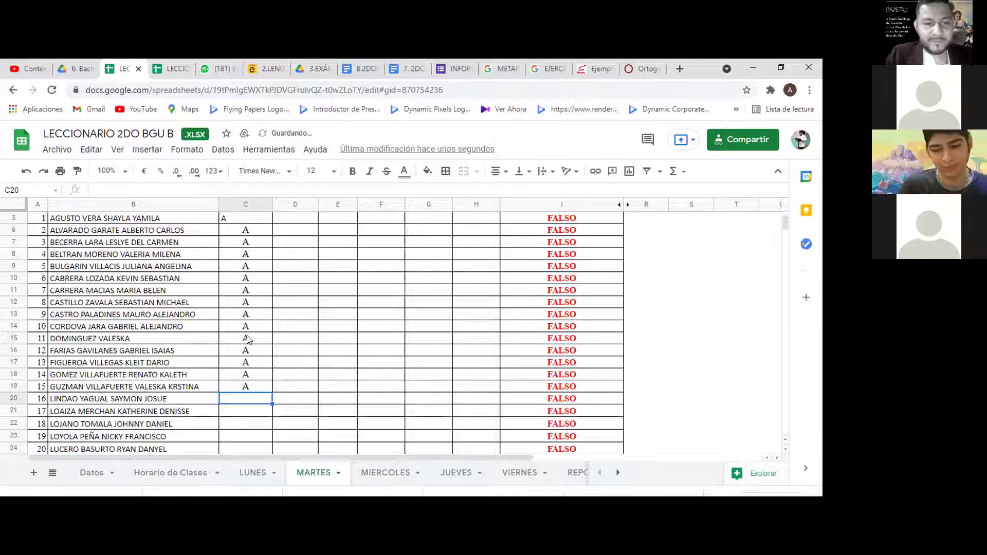
# Enter A in the LENGUA column for students 16 to 20, cells C20 to C24.
pyautogui.write('A')
pyautogui.press('Return')
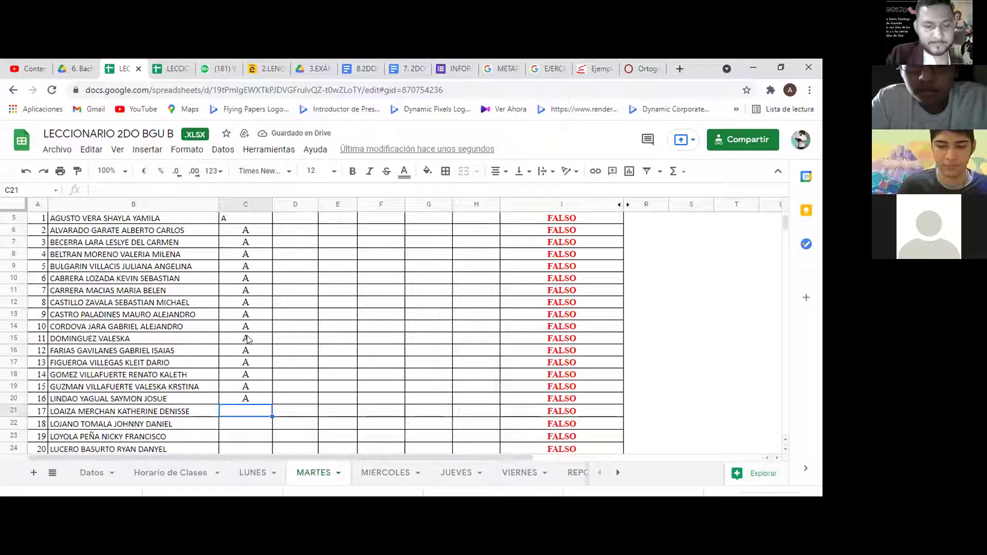
pyautogui.press('Return')
pyautogui.press('Up')
pyautogui.write('A')
pyautogui.press('Return')
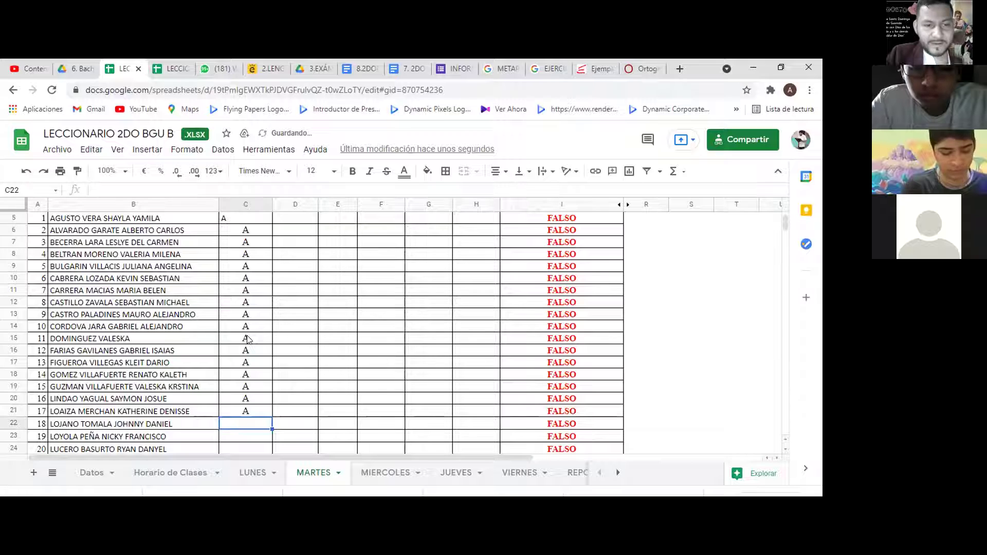
pyautogui.write('A')
pyautogui.press('Return')
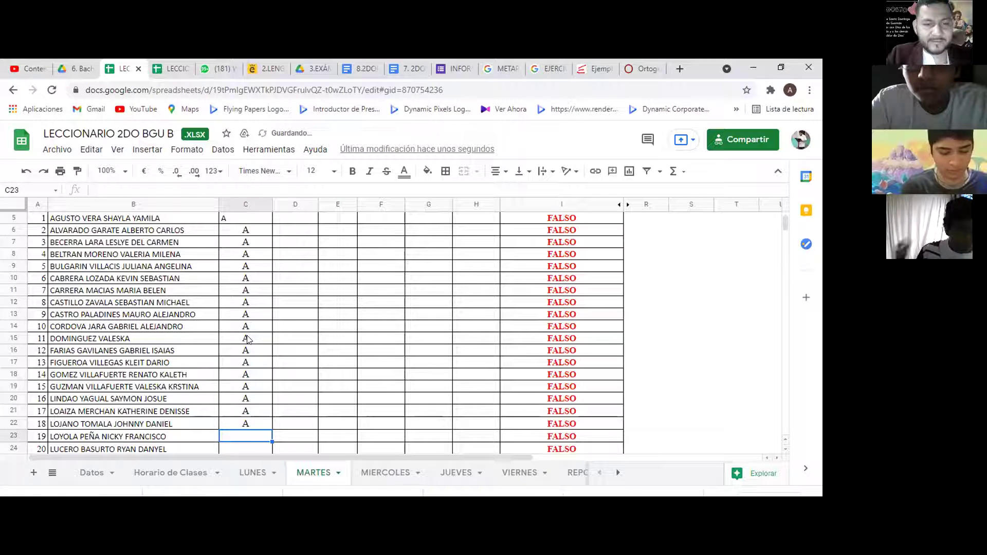
pyautogui.write('A')
pyautogui.press('Return')
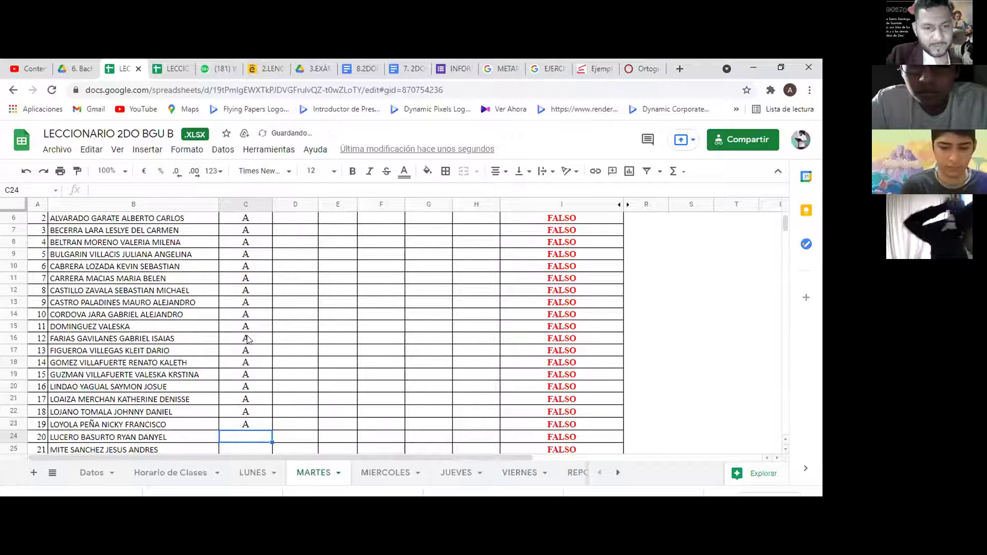
pyautogui.write('A')
pyautogui.press('Return')
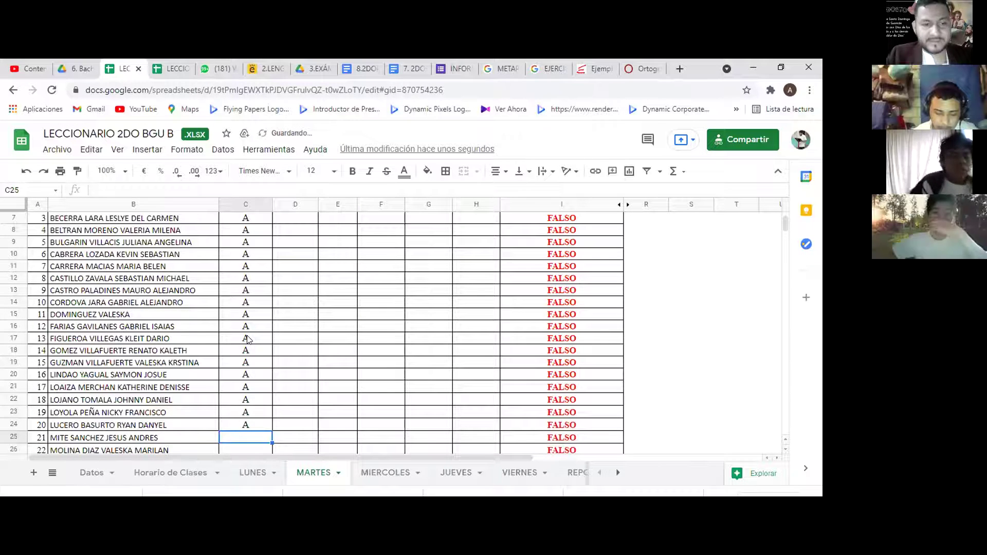
# Enter A in the LENGUA column for students 21 to 25, cells C25 to C29.
pyautogui.write('A')
pyautogui.press('Return')
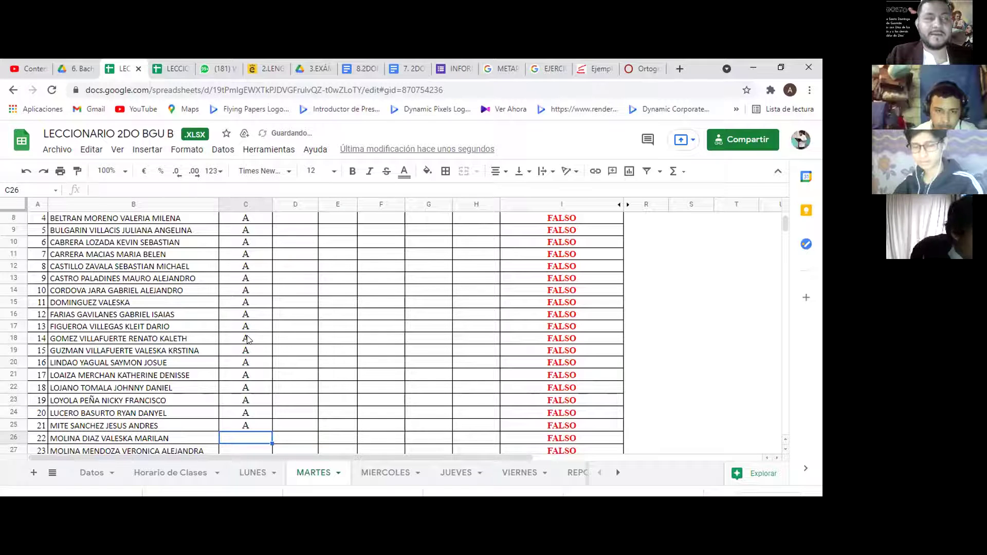
pyautogui.press('Return')
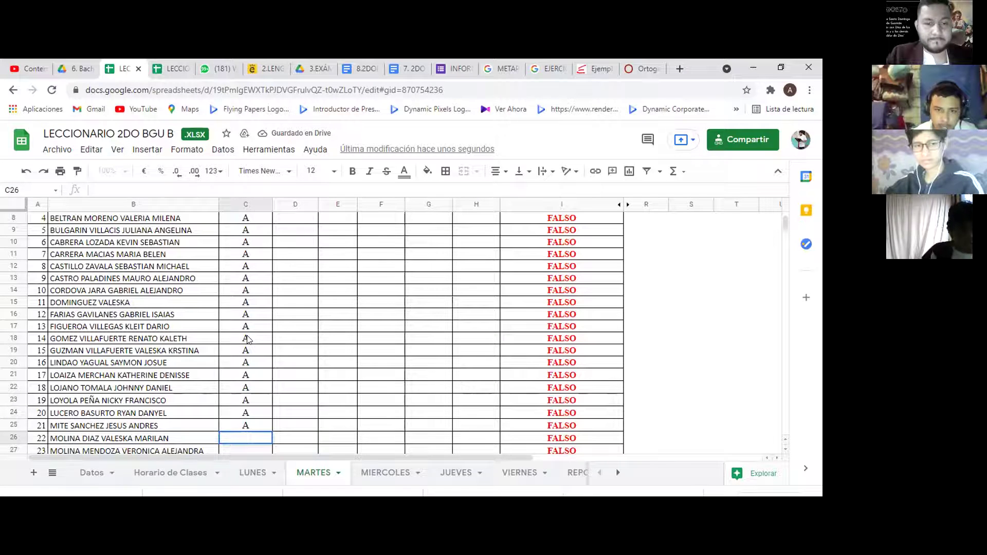
pyautogui.press('Return')
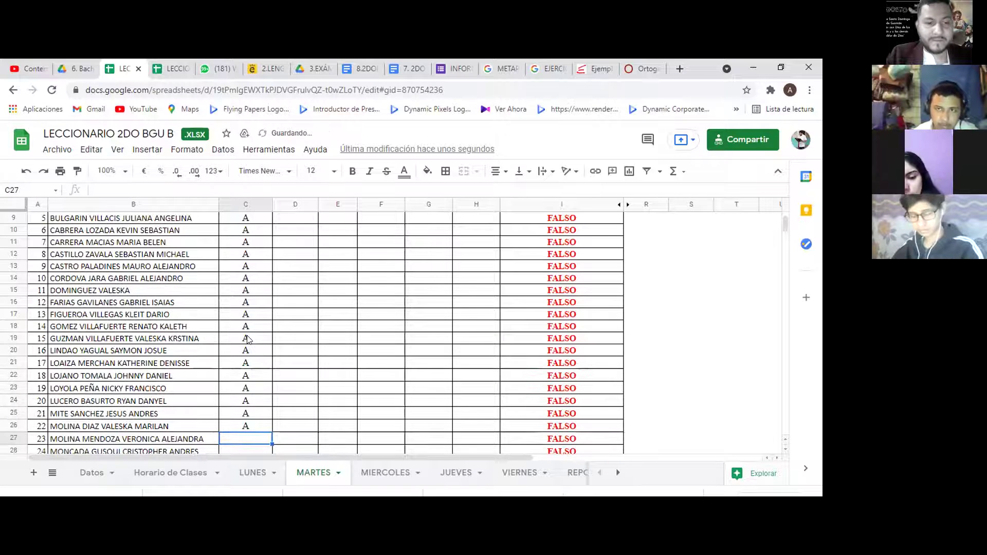
pyautogui.press('Return')
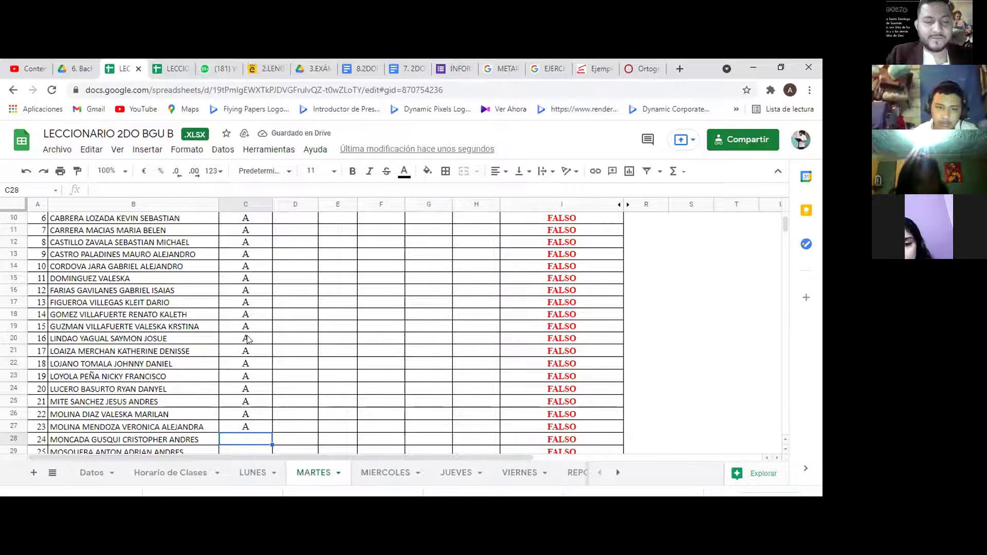
pyautogui.write('A')
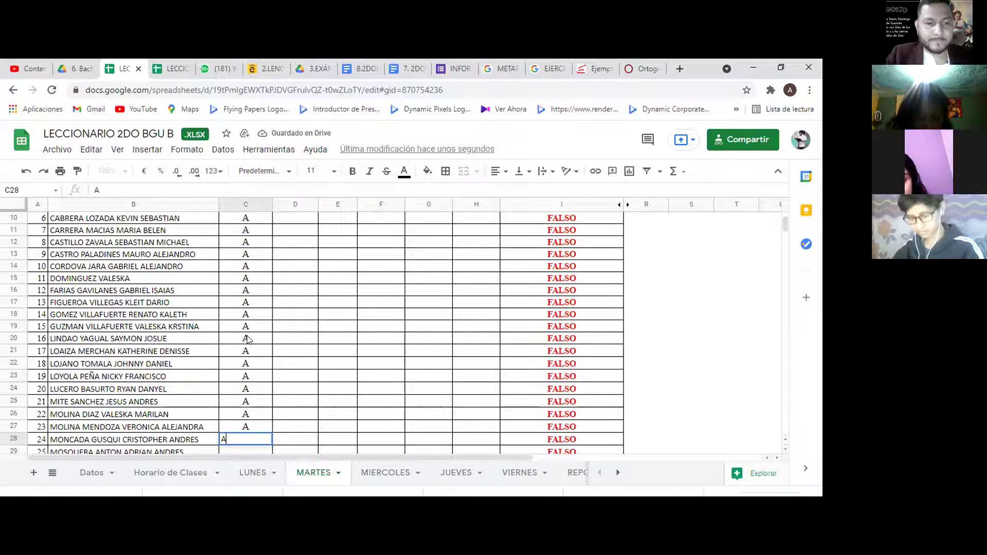
pyautogui.press('Return')
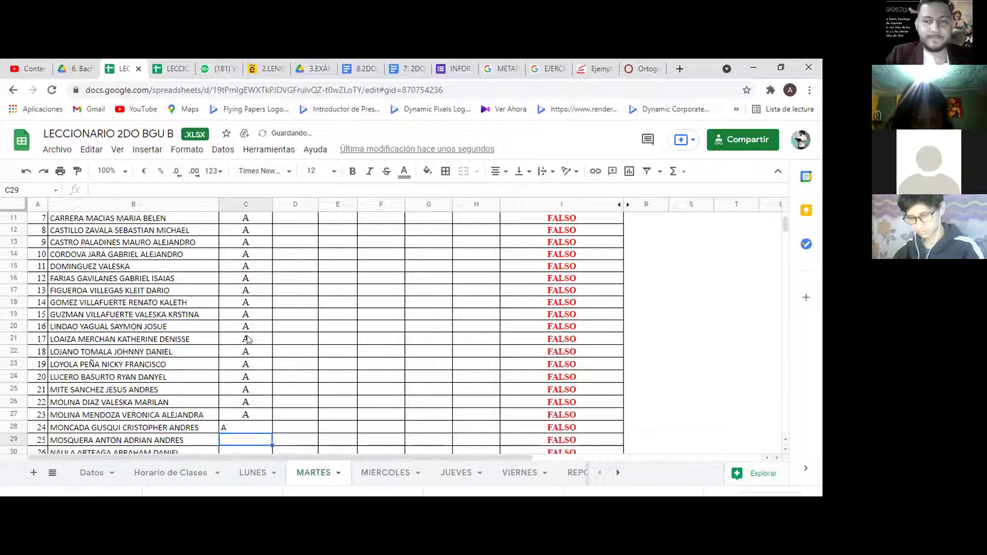
pyautogui.write('A')
pyautogui.press('Return')
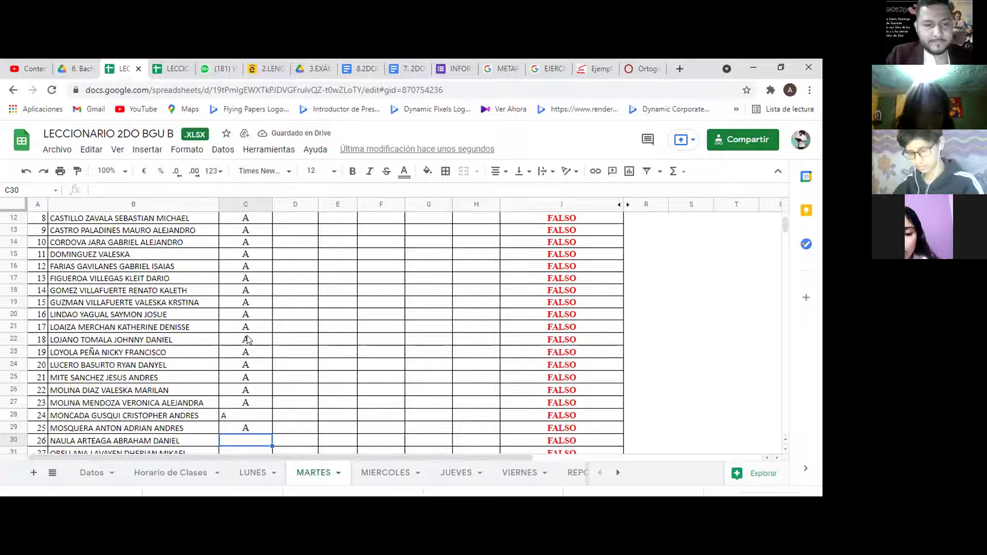
# In the LENGUA column, enter F for student 26 (C30) and A for students 27 to 30 (C31 to C34).
pyautogui.write('F')
pyautogui.press('Return')
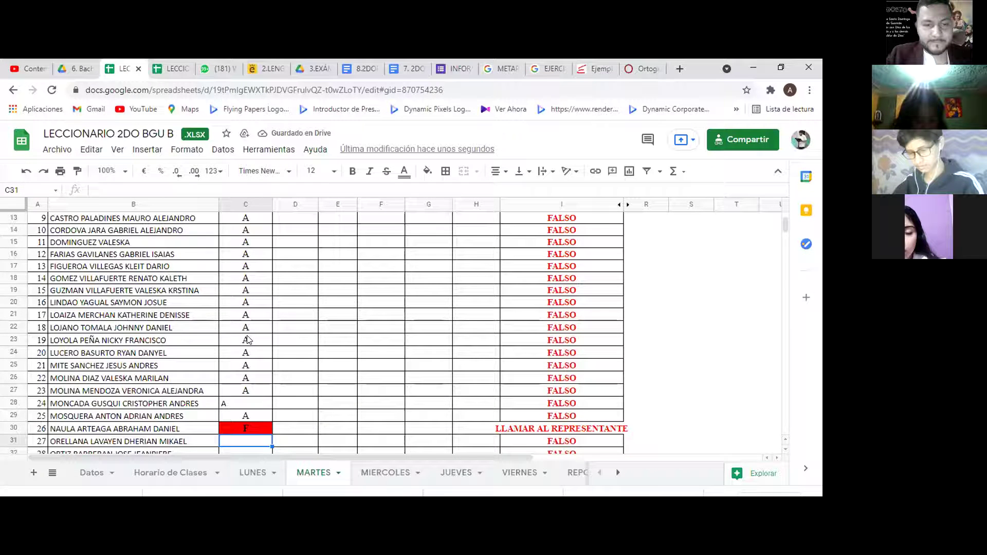
pyautogui.write('A')
pyautogui.press('Return')
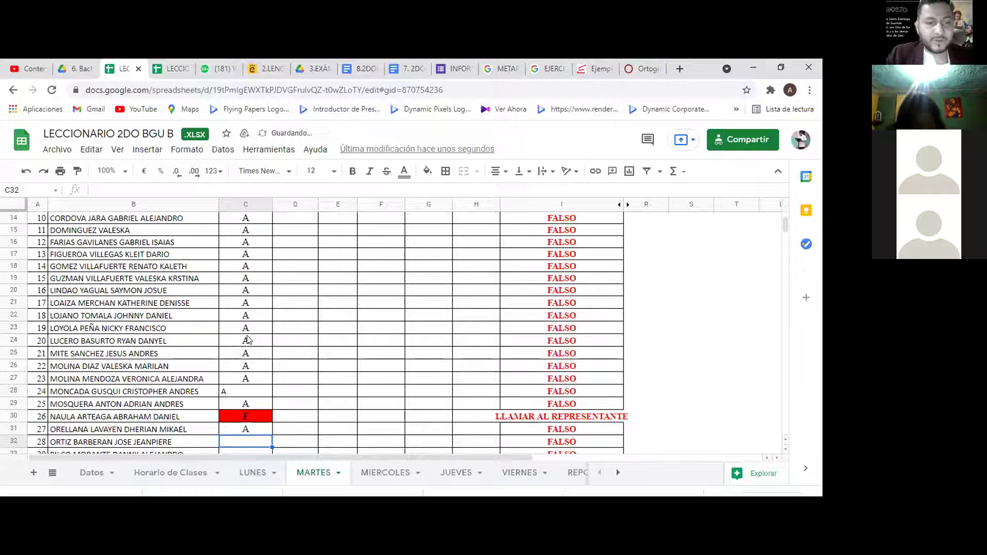
pyautogui.write('A')
pyautogui.press('Return')
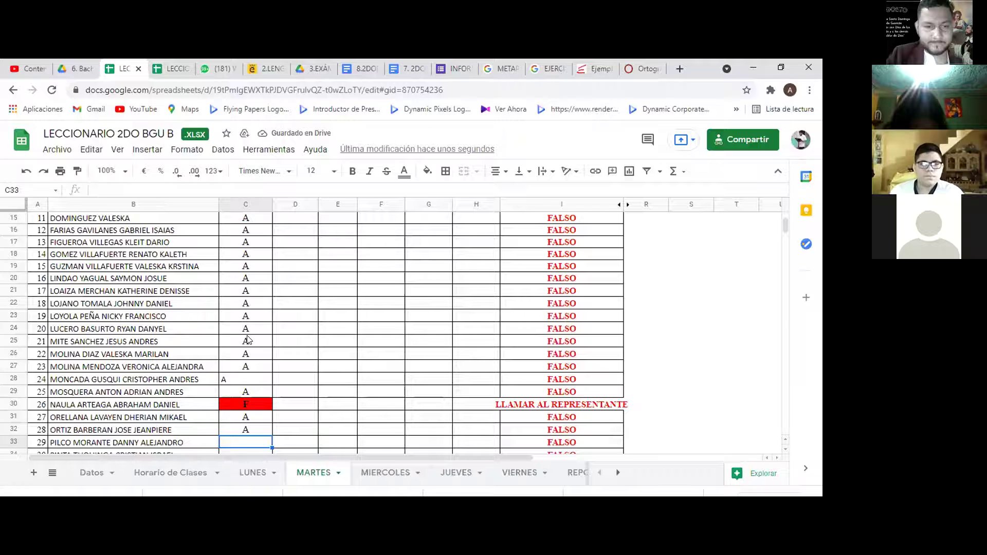
pyautogui.write('A')
pyautogui.press('Return')
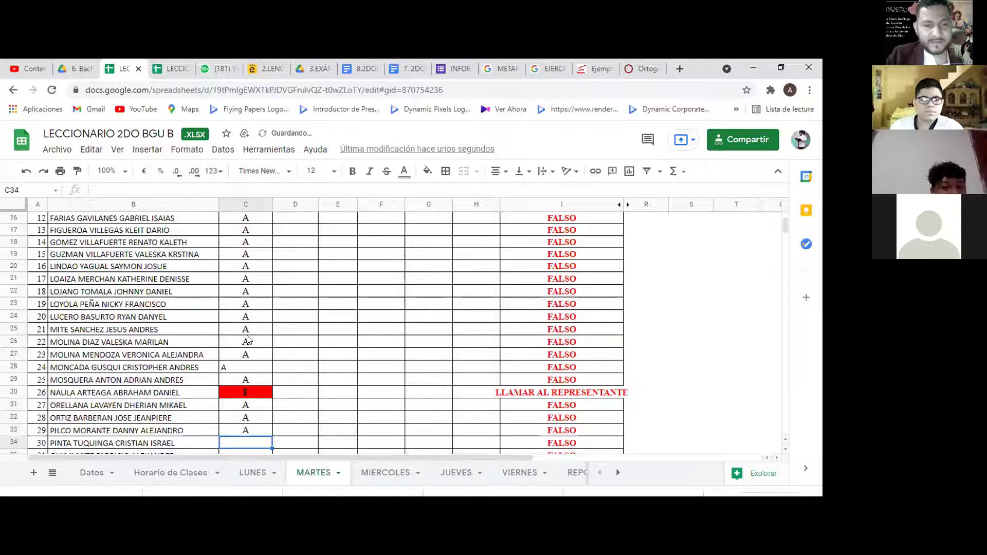
pyautogui.write('A')
pyautogui.press('Return')
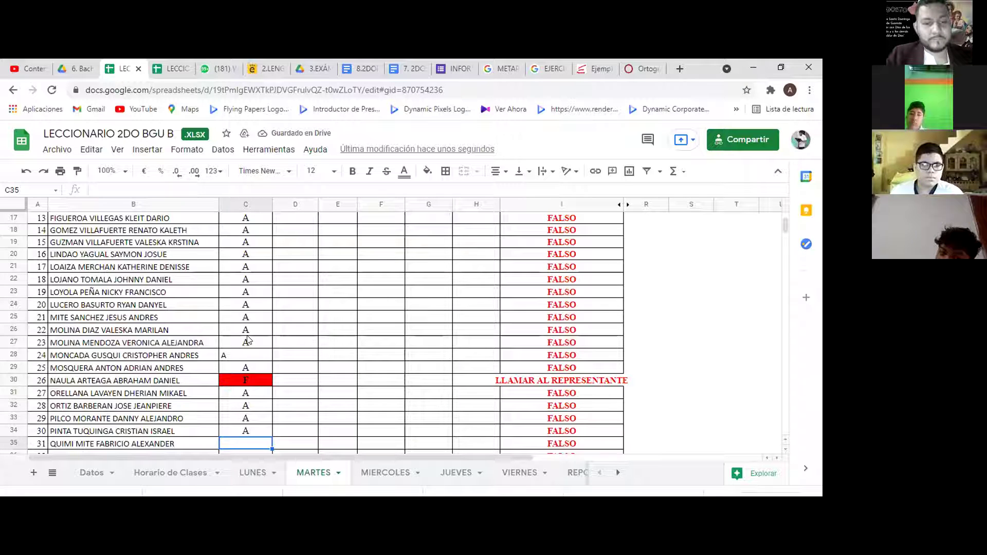
# In the LENGUA column, enter F for student 31 (C35) and A for student 32 (C36).
pyautogui.write('F')
pyautogui.press('Return')
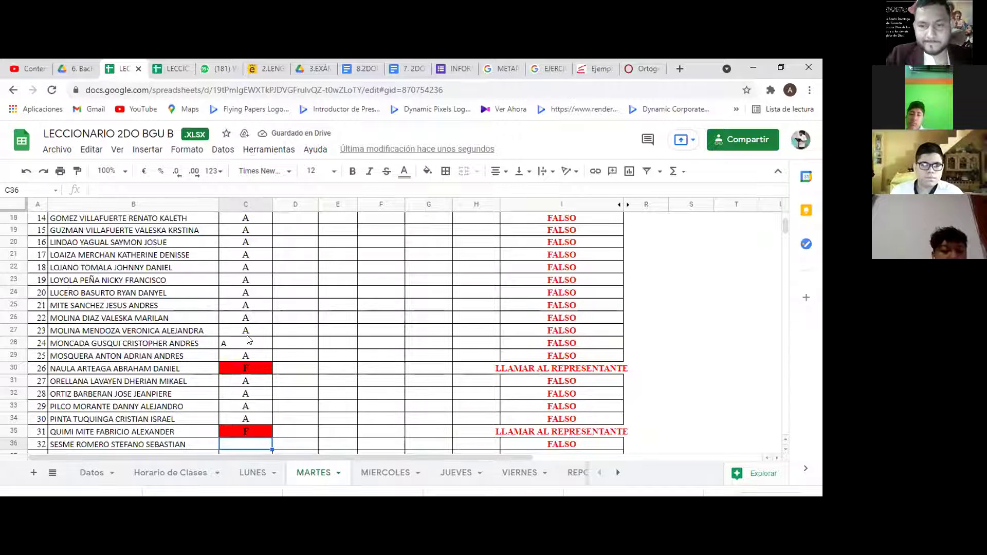
pyautogui.write('A')
pyautogui.press('Return')
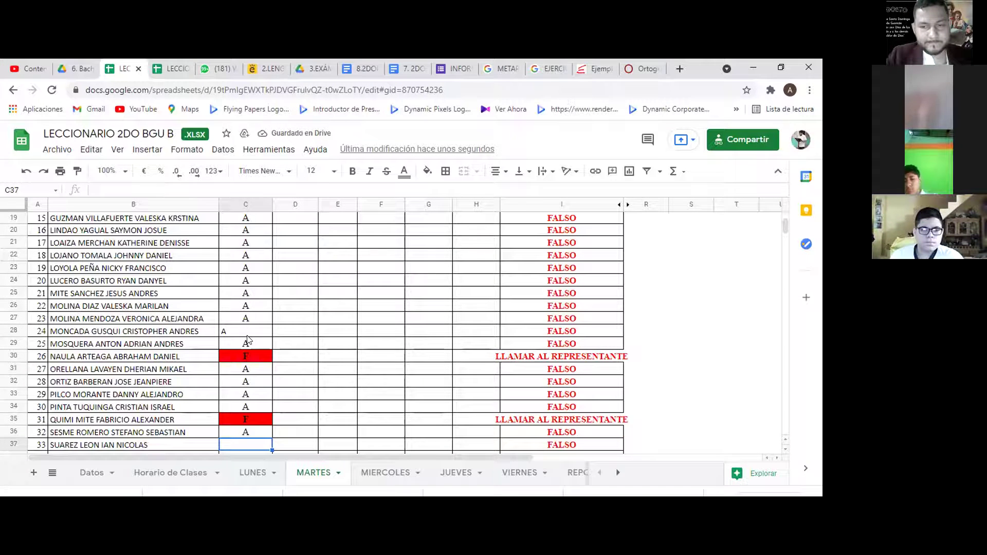
# In the LENGUA column, enter A for students 33 and 34, F for student 35, and A for students 36 and 37 (C37 to C41).
pyautogui.write('A')
pyautogui.press('Return')
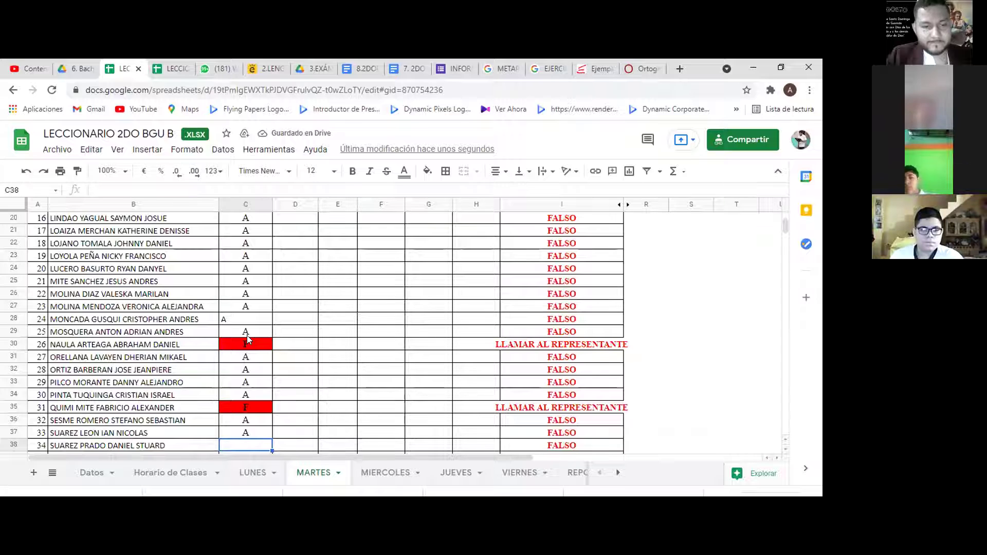
pyautogui.write('A')
pyautogui.press('Return')
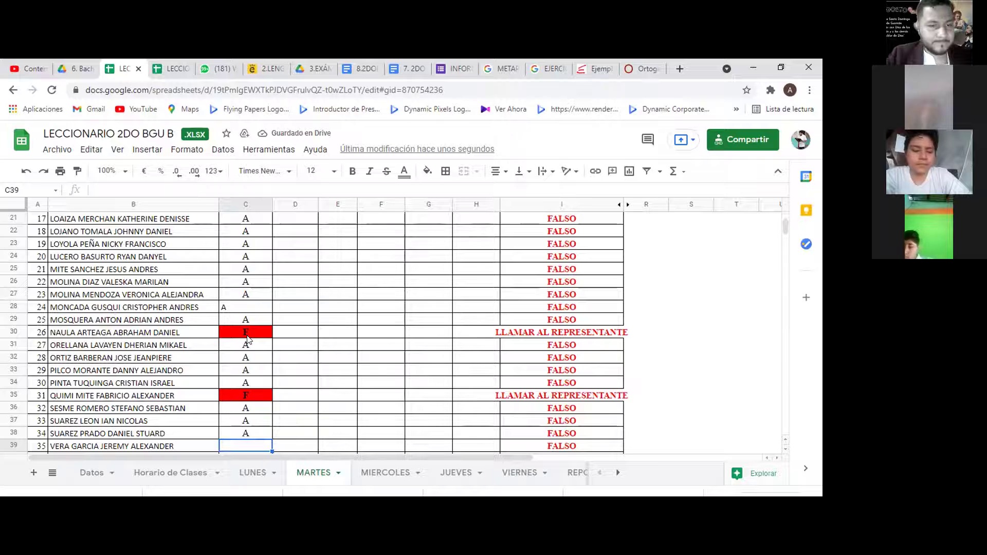
pyautogui.write('F')
pyautogui.press('Return')
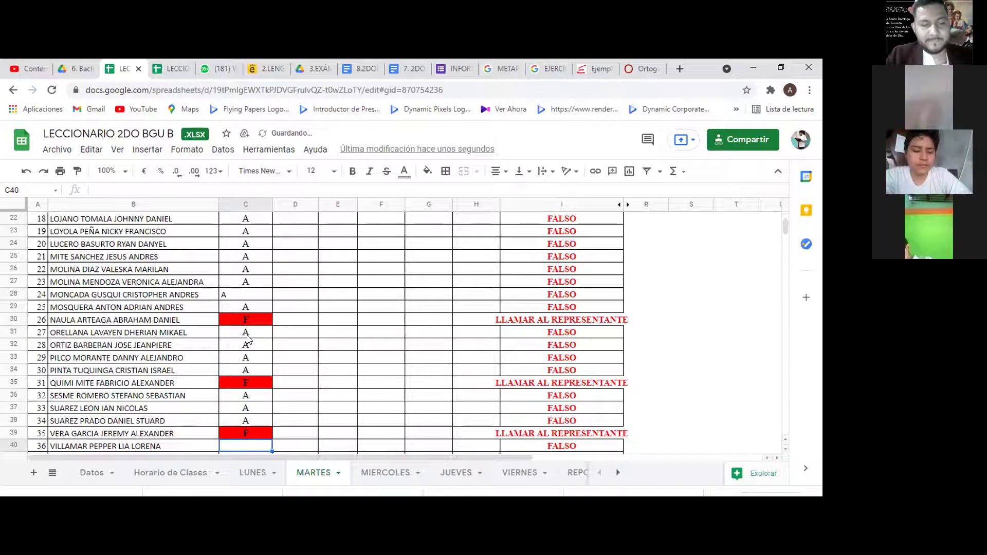
pyautogui.write('A')
pyautogui.press('Return')
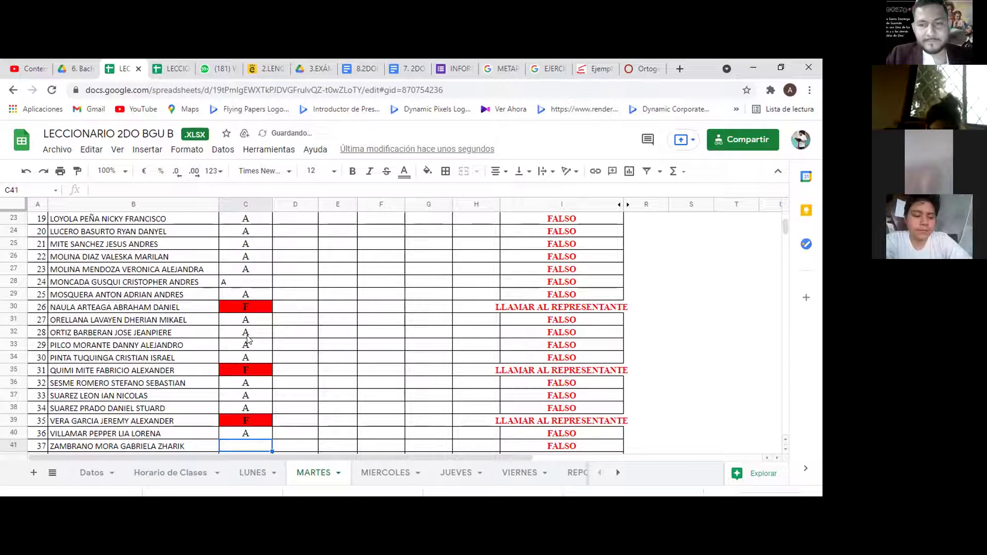
pyautogui.press('Return')
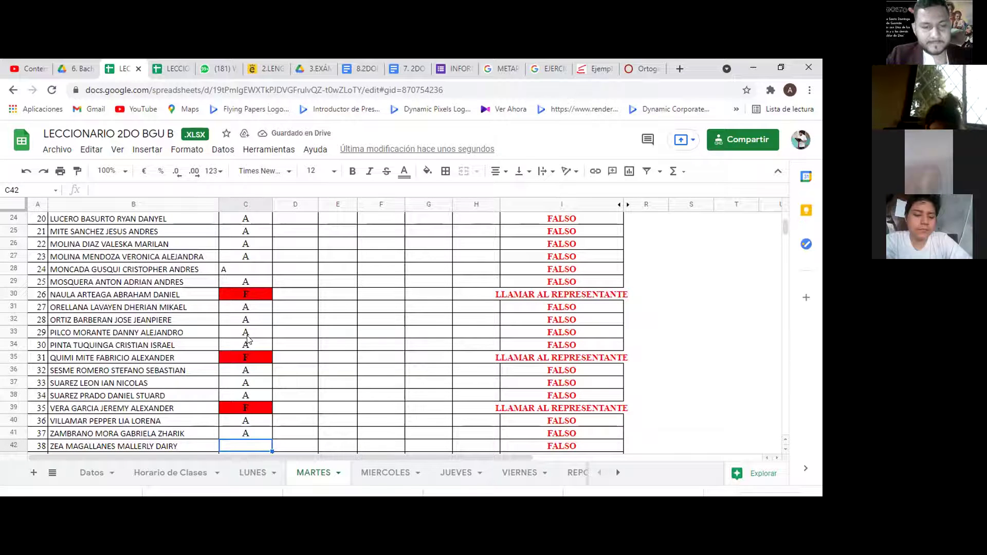
# Enter F for student 38 in the LENGUA column (C42), and correct that mark to A.
pyautogui.write('F')
pyautogui.press('Return')
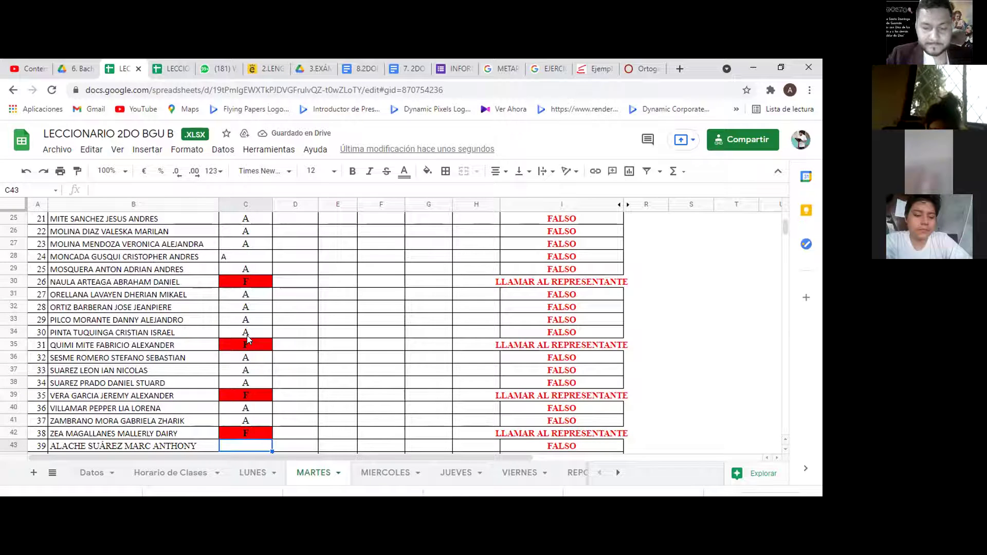
pyautogui.press('Up')
pyautogui.write('A')
pyautogui.press('Return')
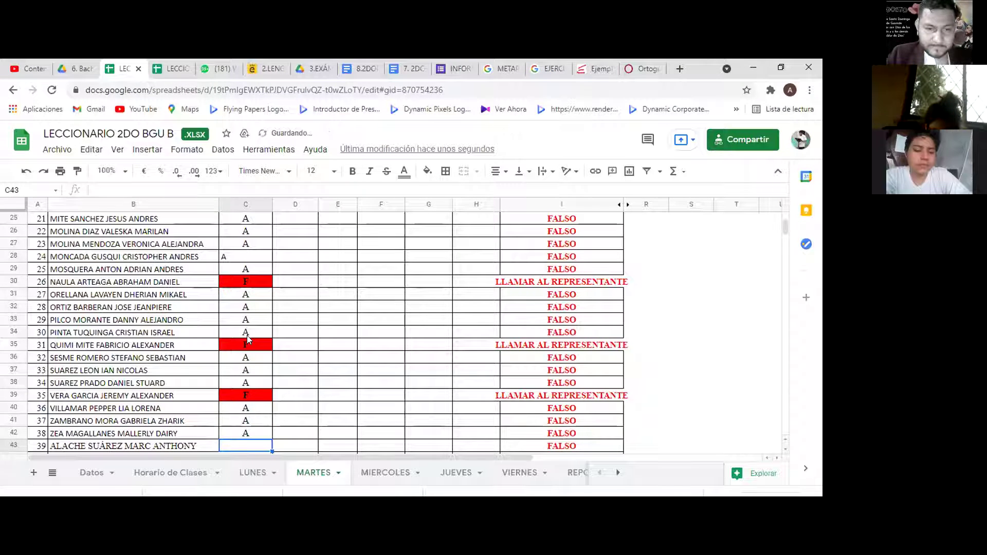
# In the LENGUA column, enter A for students 39 and 40 (C43 and C44) and F for student 41 (C45).
pyautogui.write('A')
pyautogui.press('Return')
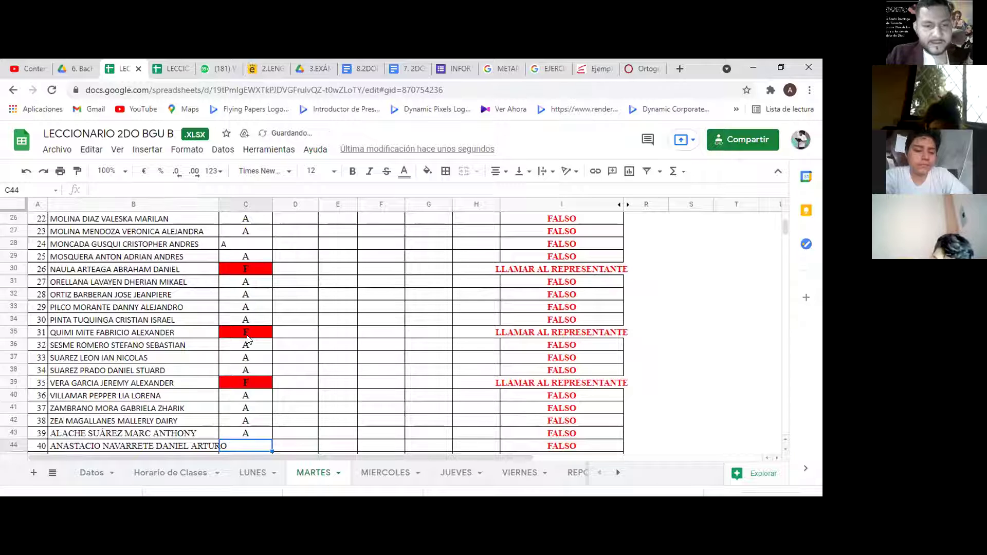
pyautogui.write('A')
pyautogui.press('Return')
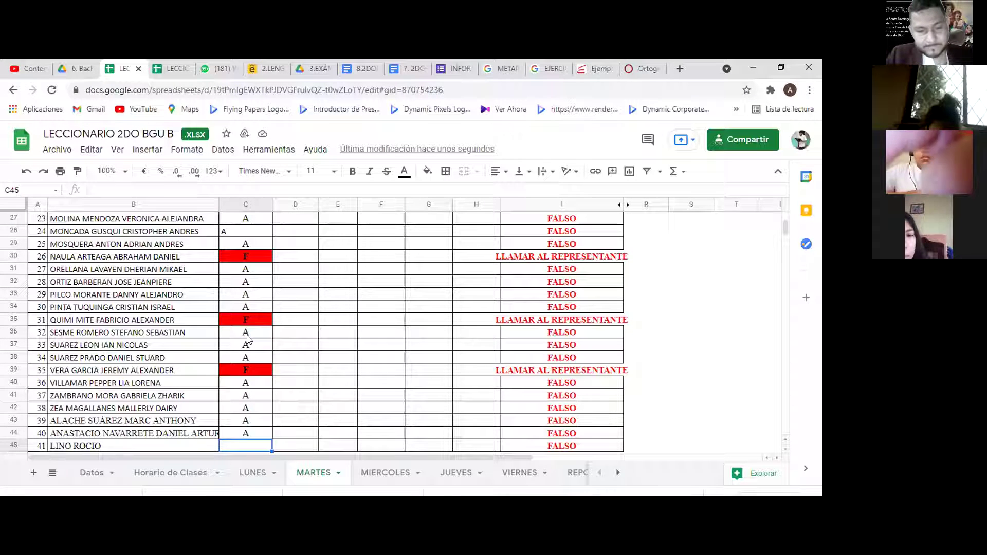
pyautogui.write('F')
pyautogui.press('Return')
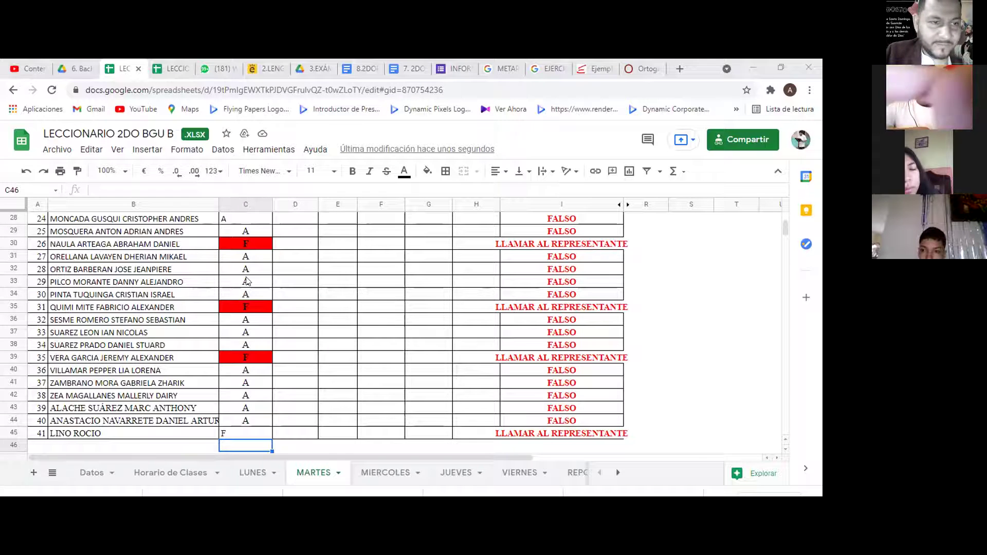
# Change the LENGUA mark of student 35 (C39) to A.
pyautogui.click(243, 359)
pyautogui.press('Return')
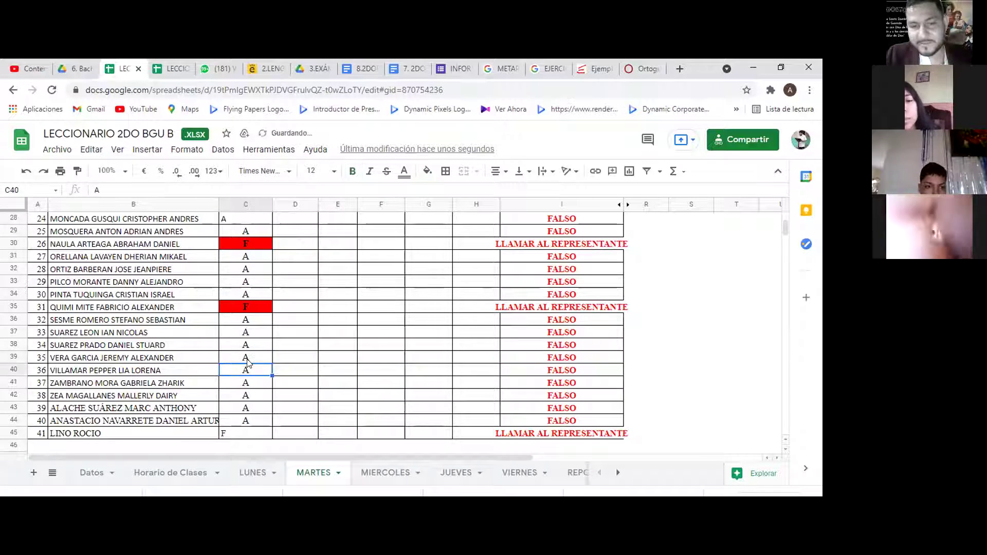
# Review the LENGUA attendance marks from student 36 back up to the column's header.
pyautogui.press('Up')
pyautogui.press('Up')
pyautogui.press('Up')
pyautogui.press('Up')
pyautogui.press('Up')
pyautogui.press('Up')
pyautogui.press('Up')
pyautogui.press('Up')
pyautogui.press('Up')
pyautogui.press('Up')
pyautogui.press('Up')
pyautogui.press('Up')
pyautogui.press('Up')
pyautogui.press('Up')
pyautogui.press('Up')
pyautogui.press('Up')
pyautogui.press('Up')
pyautogui.press('Up')
pyautogui.press('Up')
pyautogui.press('Up')
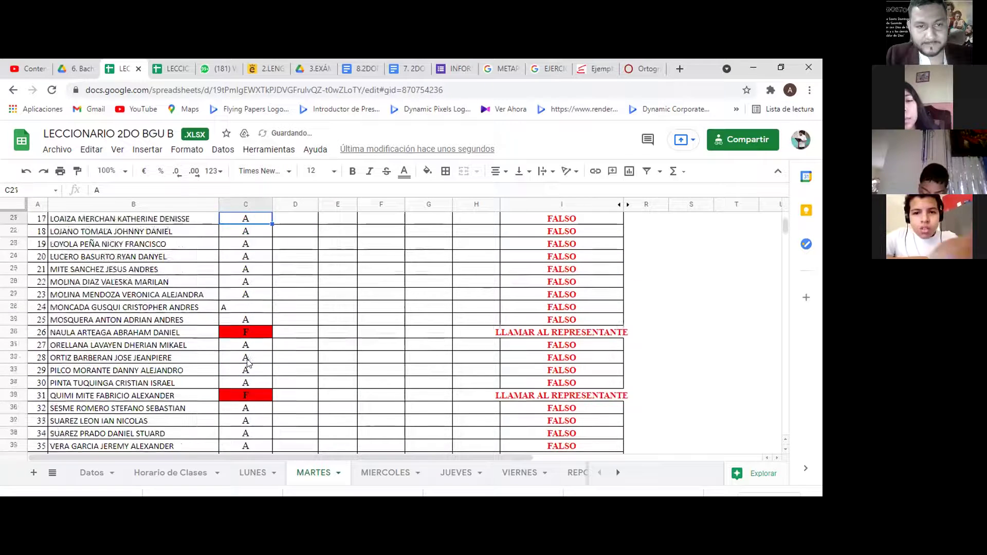
pyautogui.press('Up')
pyautogui.press('Up')
pyautogui.press('Up')
pyautogui.press('Up')
pyautogui.press('Up')
pyautogui.press('Up')
pyautogui.press('Up')
pyautogui.press('Up')
pyautogui.press('Up')
pyautogui.press('Up')
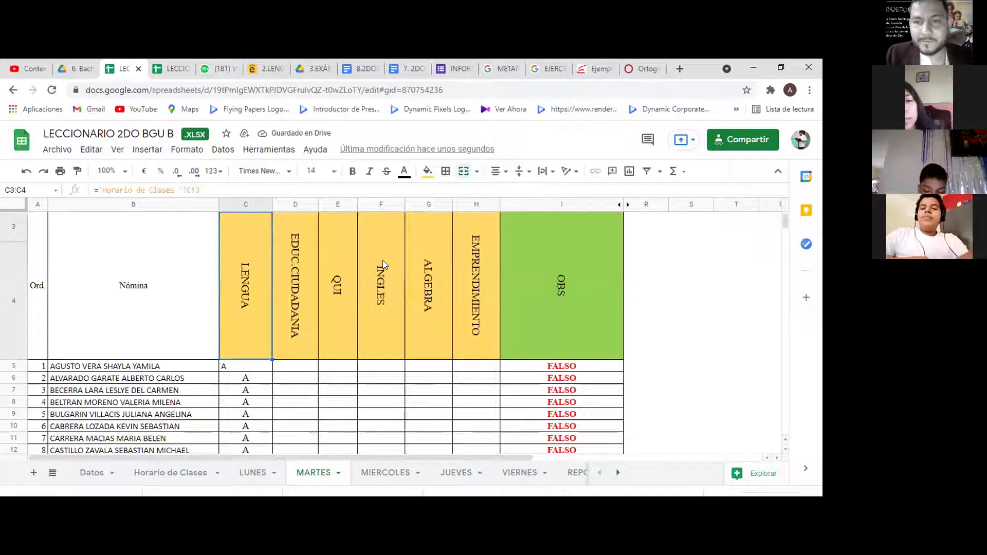